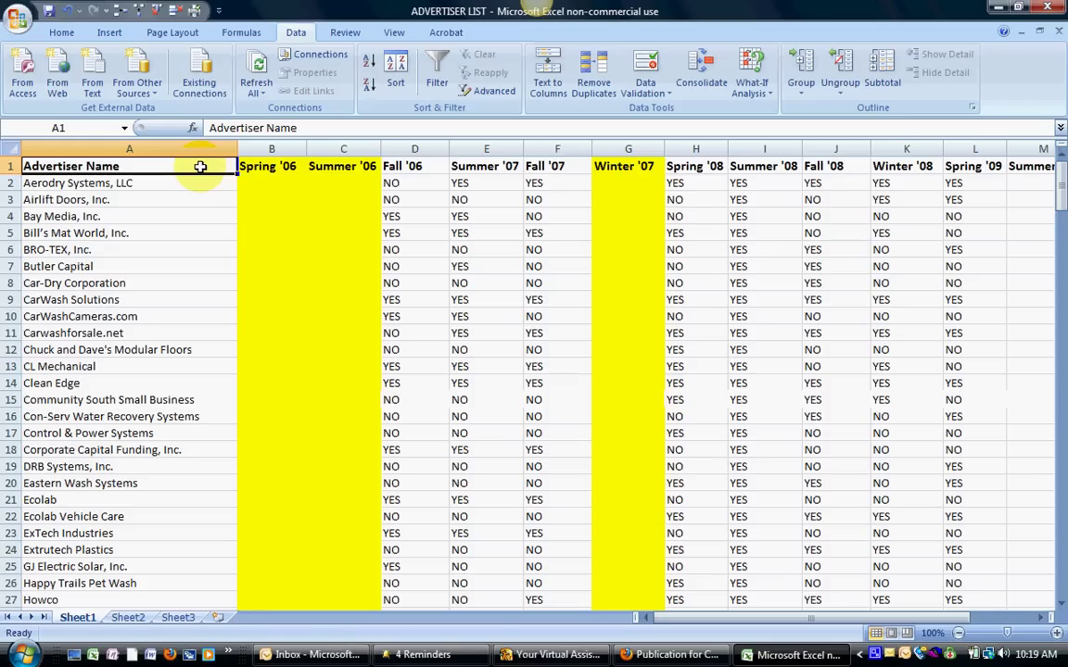
# Browse to the end of the advertiser list and back to the Advertiser Name and Summer '07 headers.
pyautogui.press('pagedown')
pyautogui.press('pagedown')
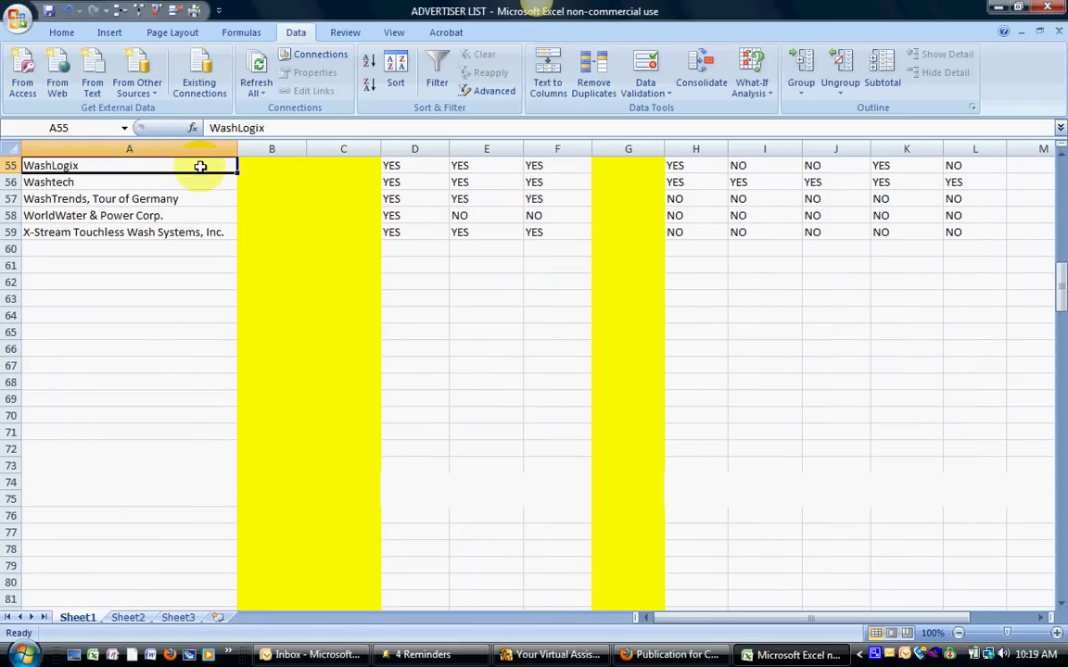
pyautogui.scroll(6, 208, 269)
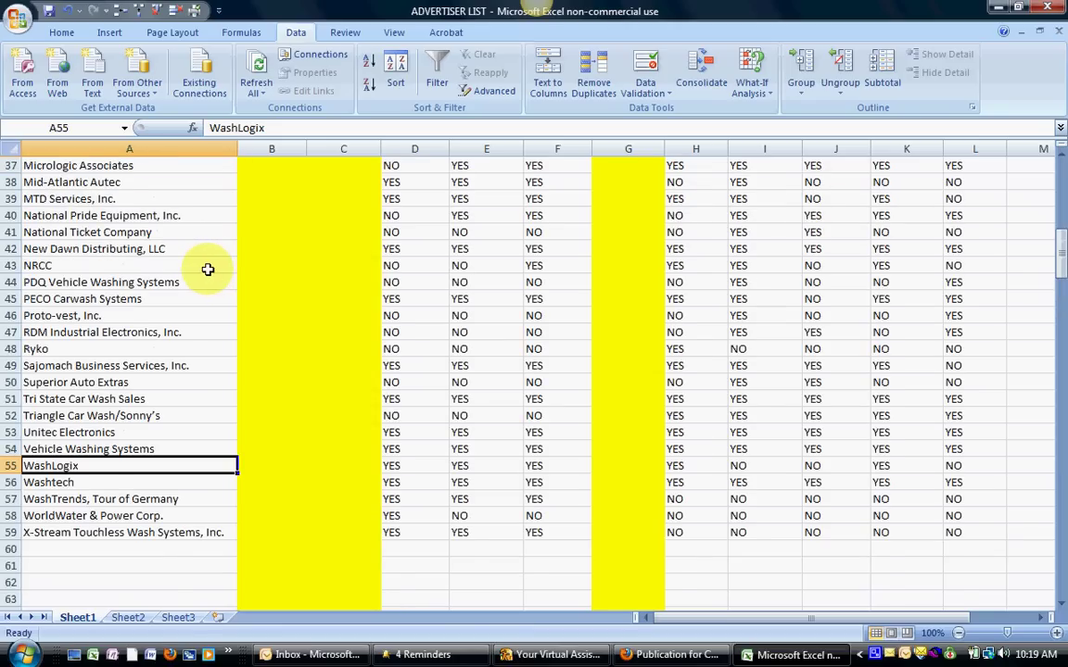
pyautogui.scroll(12, 208, 269)
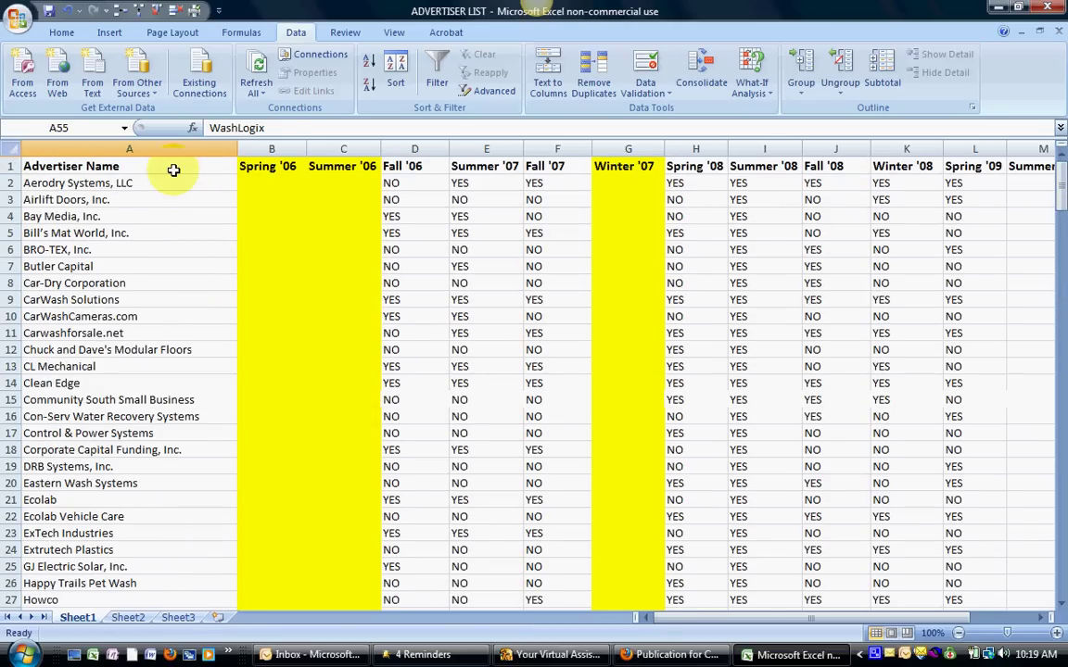
pyautogui.click(173, 170)
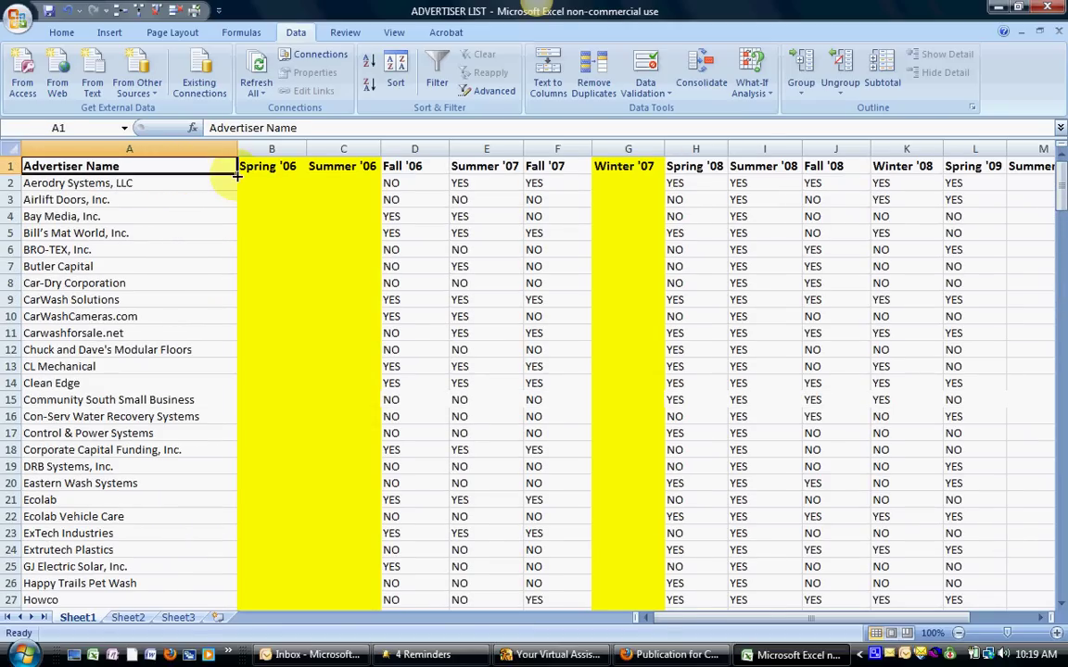
pyautogui.click(459, 167)
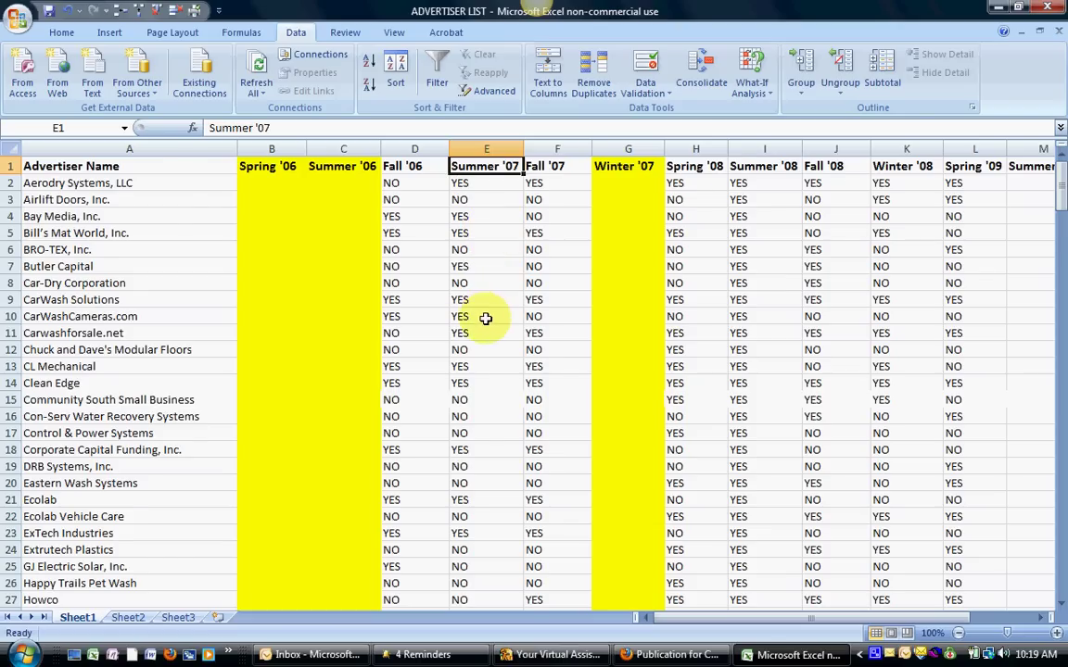
pyautogui.scroll(-5, 463, 389)
pyautogui.scroll(-11, 469, 424)
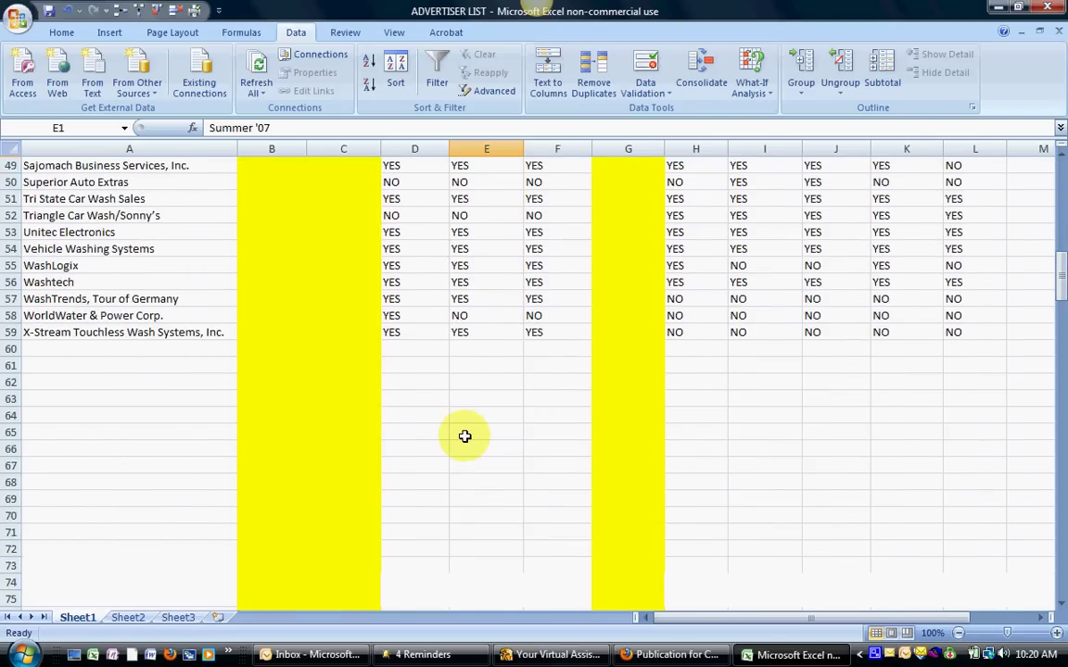
pyautogui.scroll(16, 475, 400)
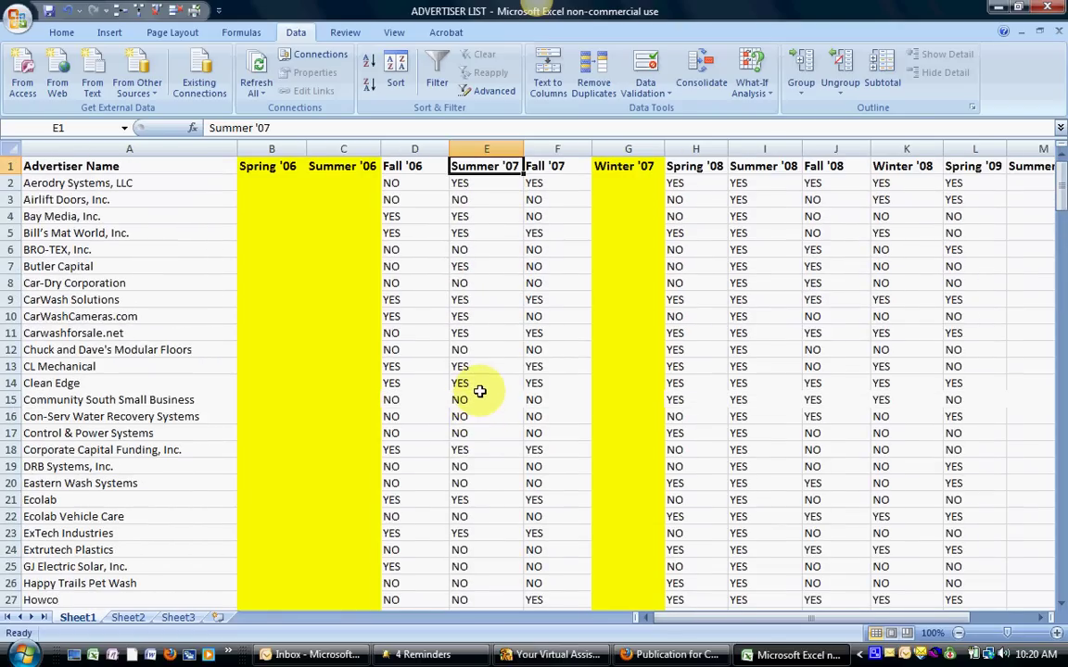
pyautogui.click(123, 166)
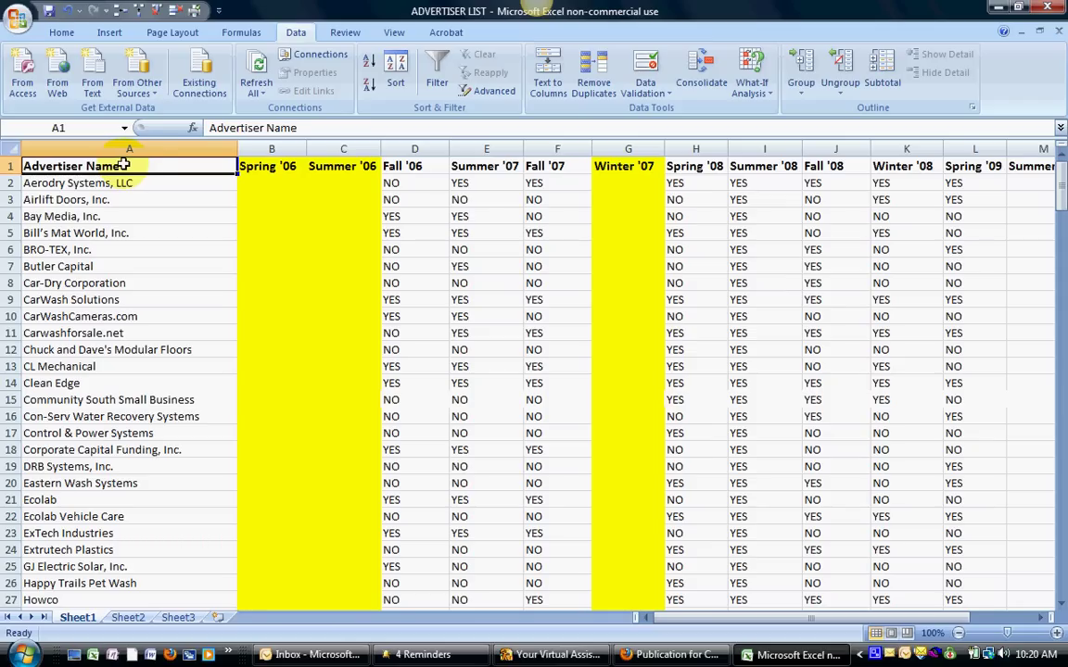
# Look over the Home and Data ribbon commands, select the header row, then return to cell A1.
pyautogui.click(61, 32)
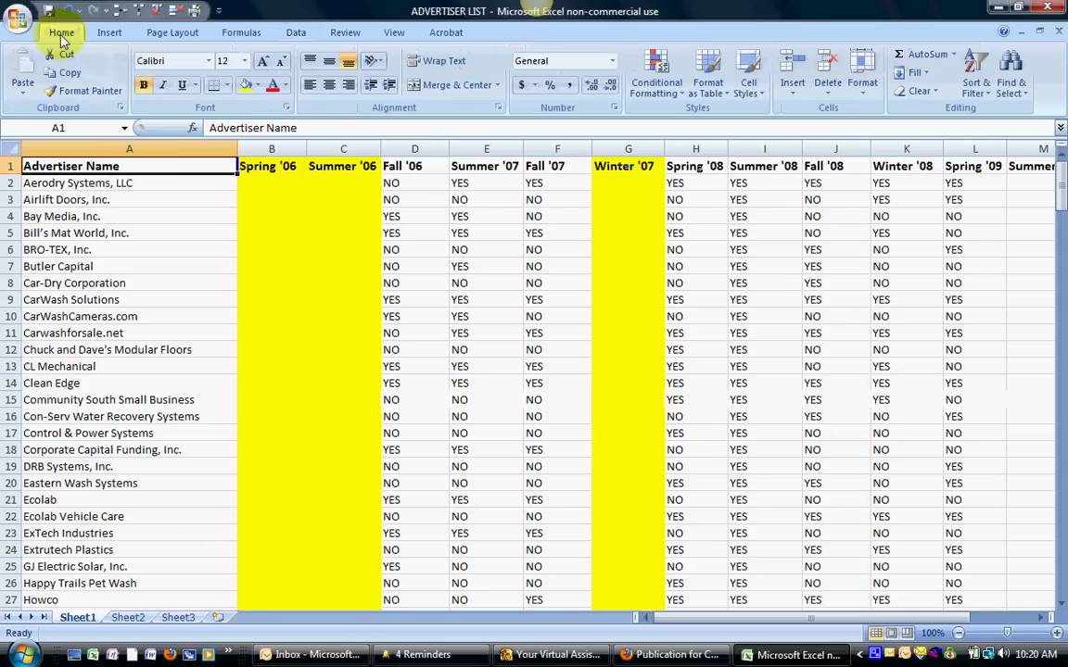
pyautogui.click(293, 32)
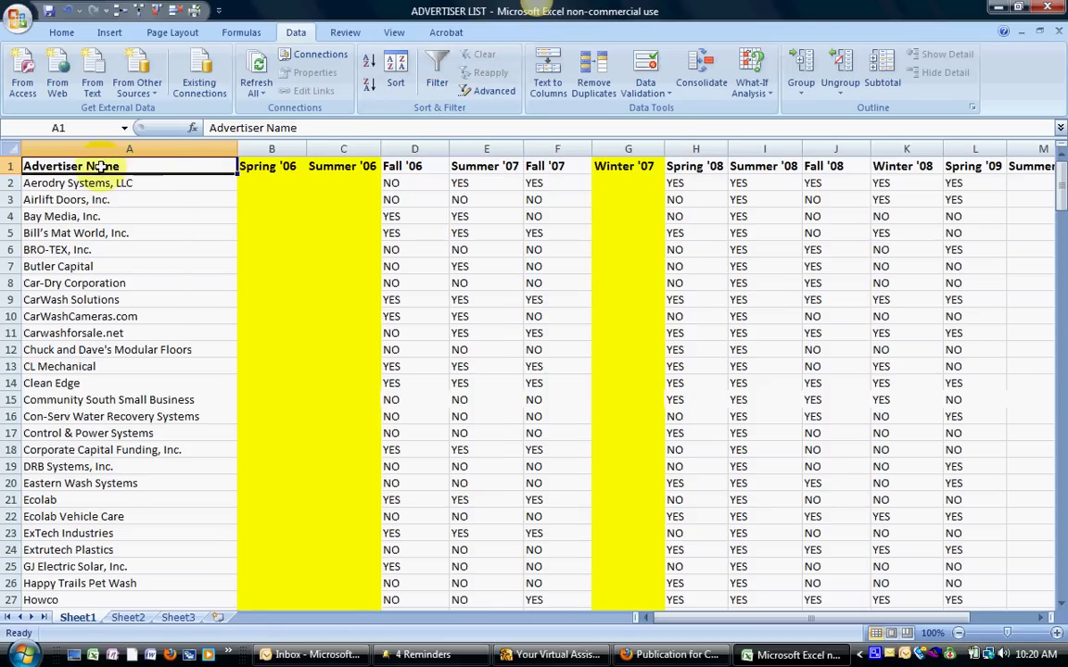
pyautogui.click(11, 166)
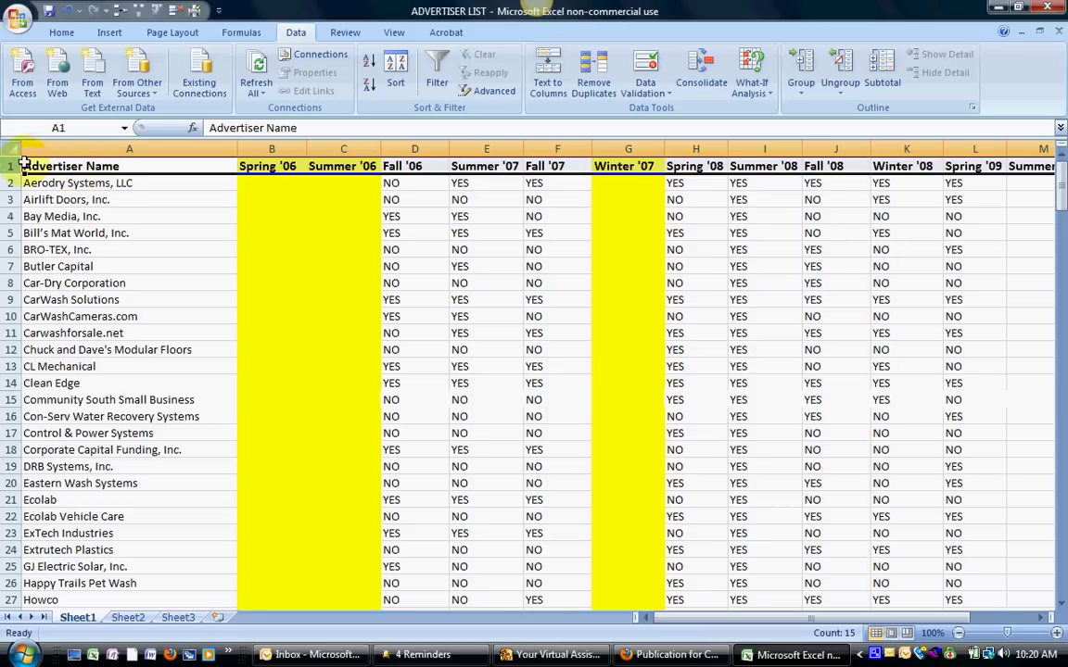
pyautogui.click(61, 165)
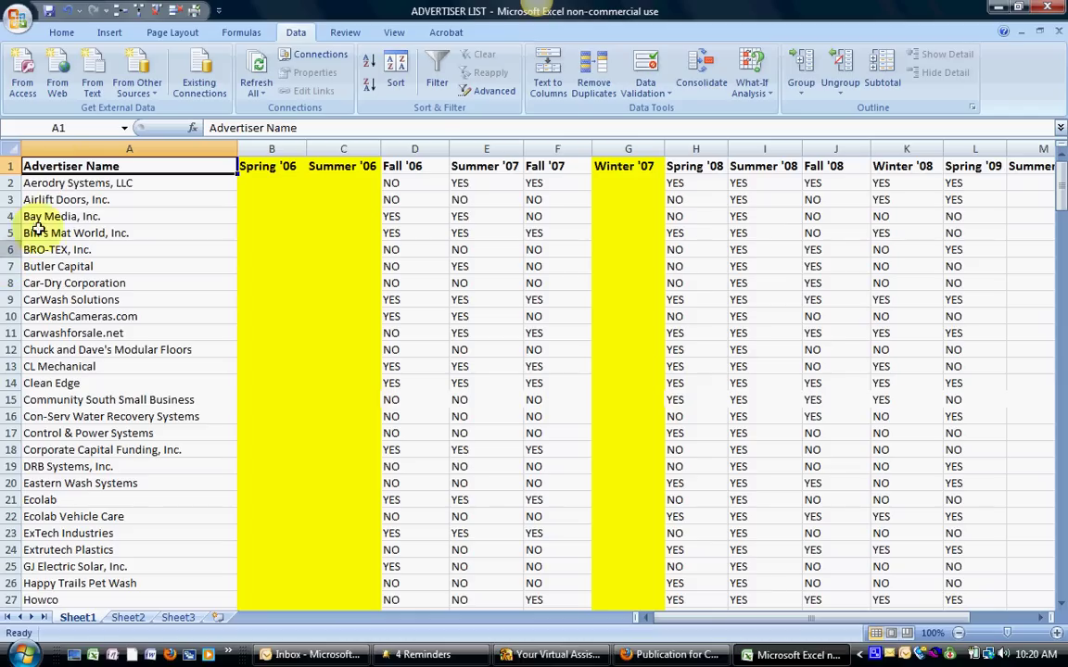
# Turn on filtering and limit Fall '07 to YES, showing 29 of 58 advertisers.
pyautogui.click(437, 86)
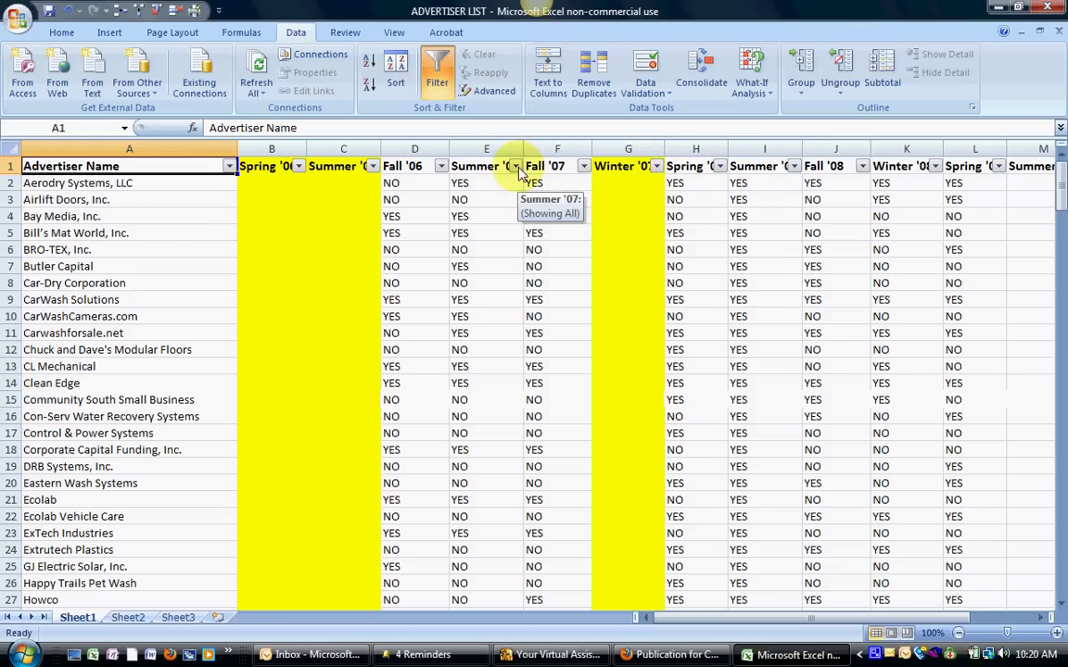
pyautogui.click(583, 167)
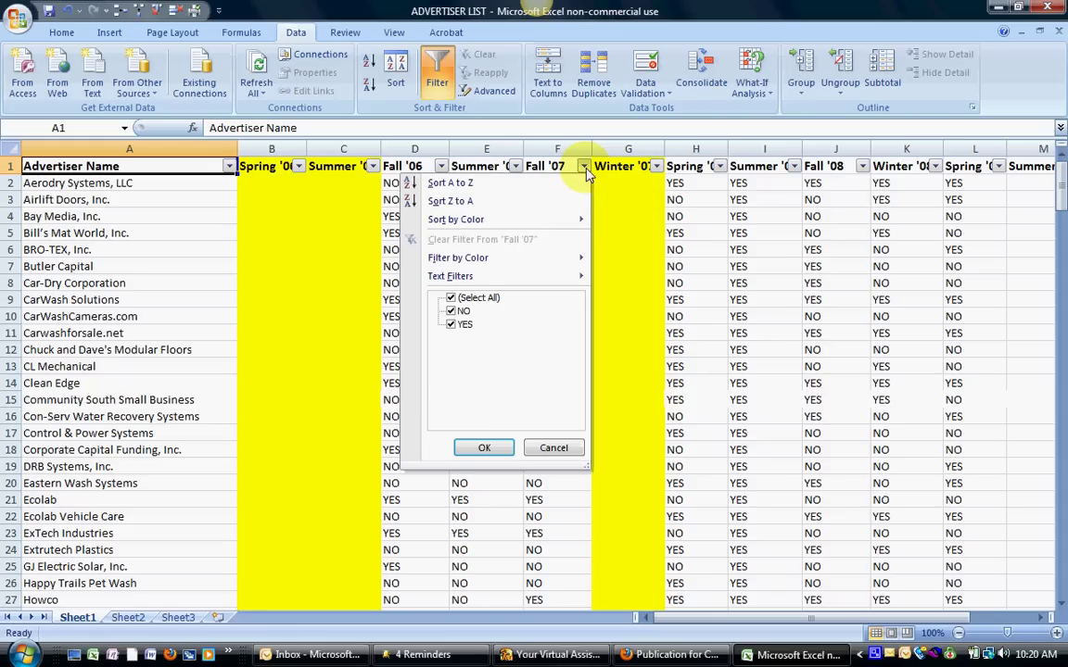
pyautogui.click(469, 299)
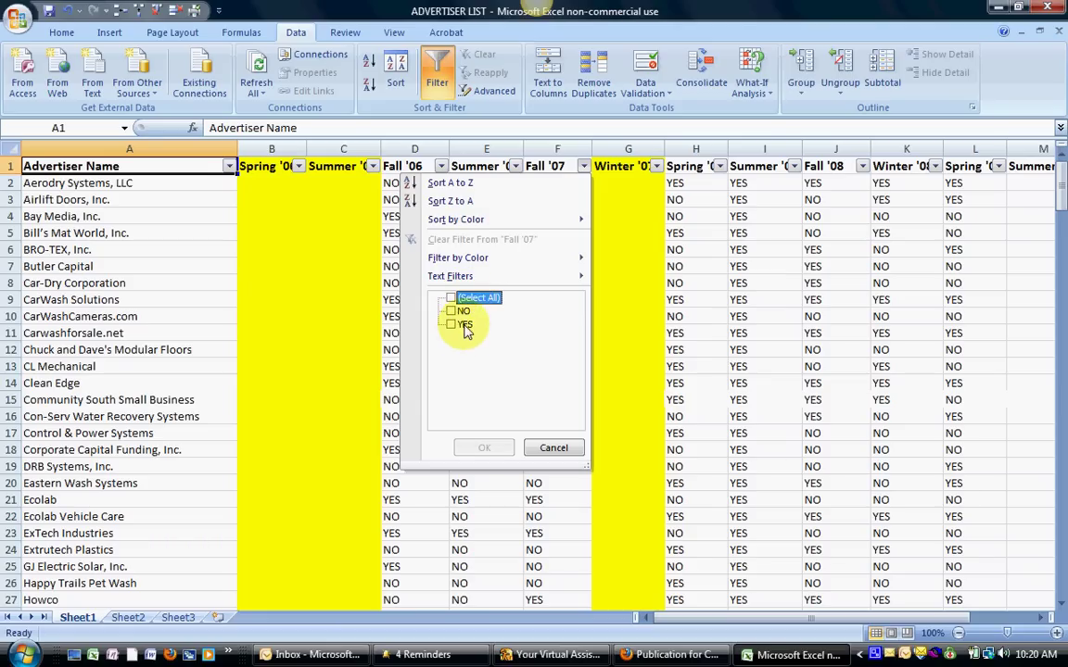
pyautogui.click(466, 326)
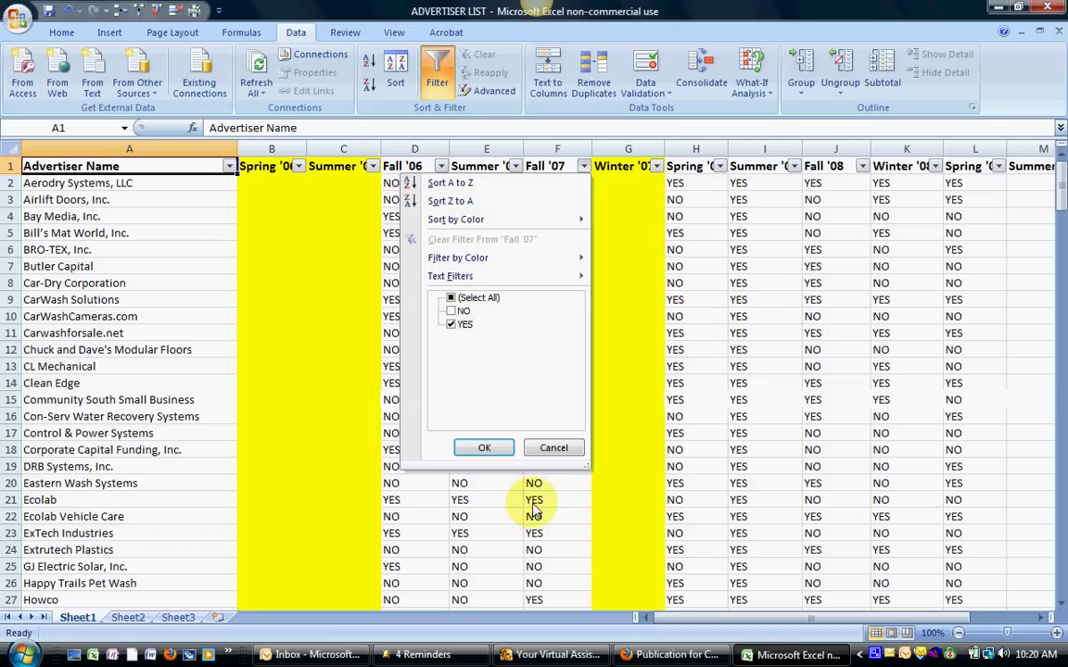
pyautogui.click(484, 449)
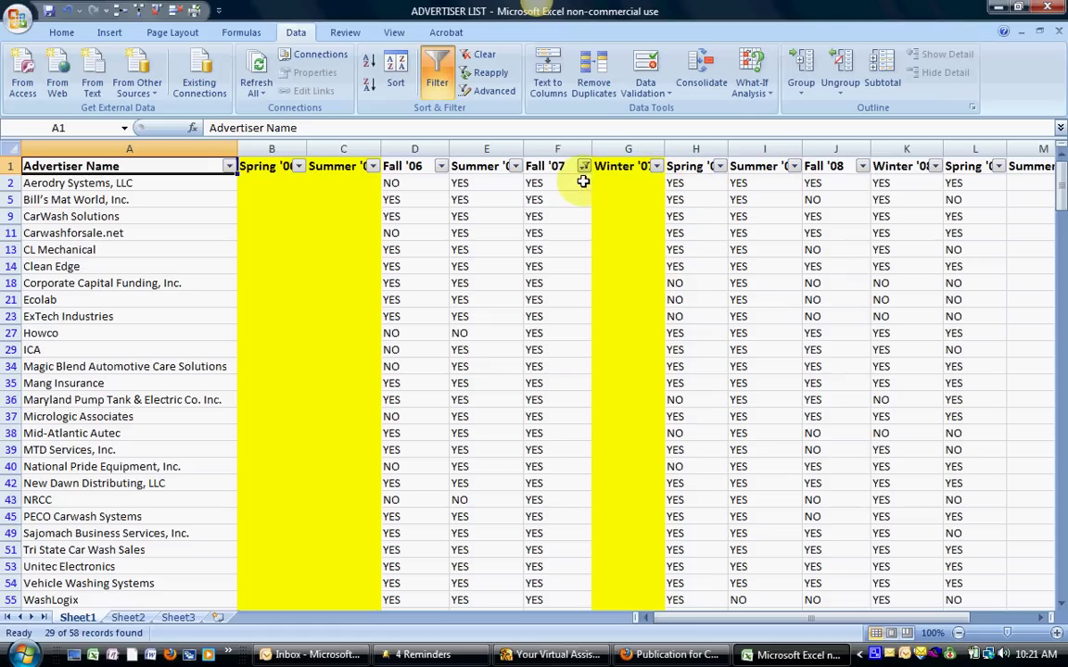
pyautogui.scroll(-3, 93, 182)
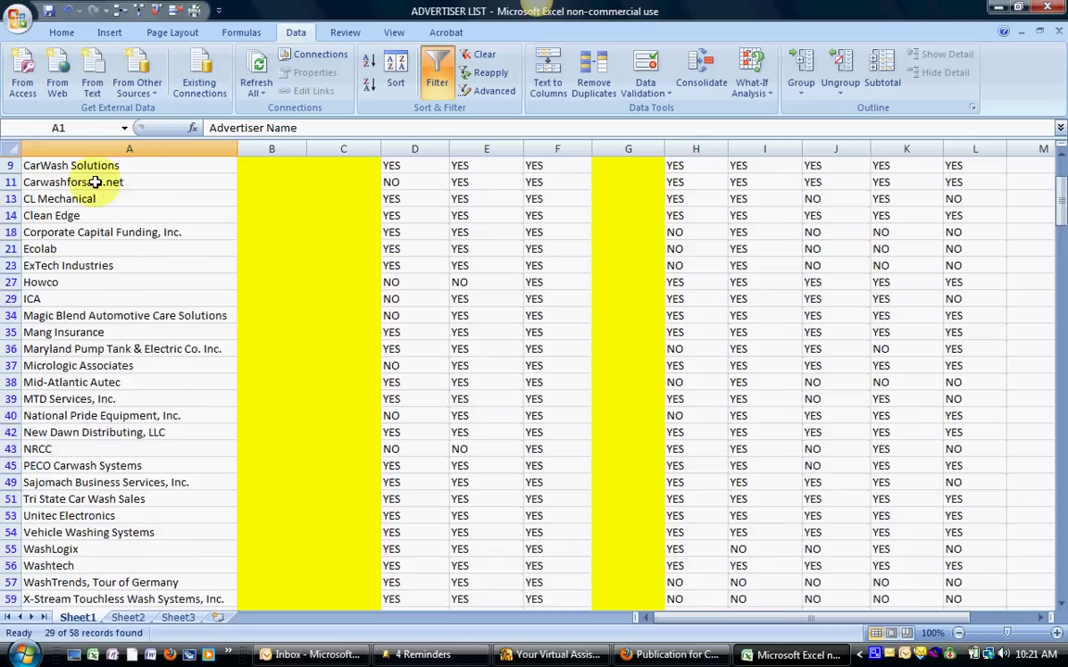
pyautogui.scroll(3, 95, 500)
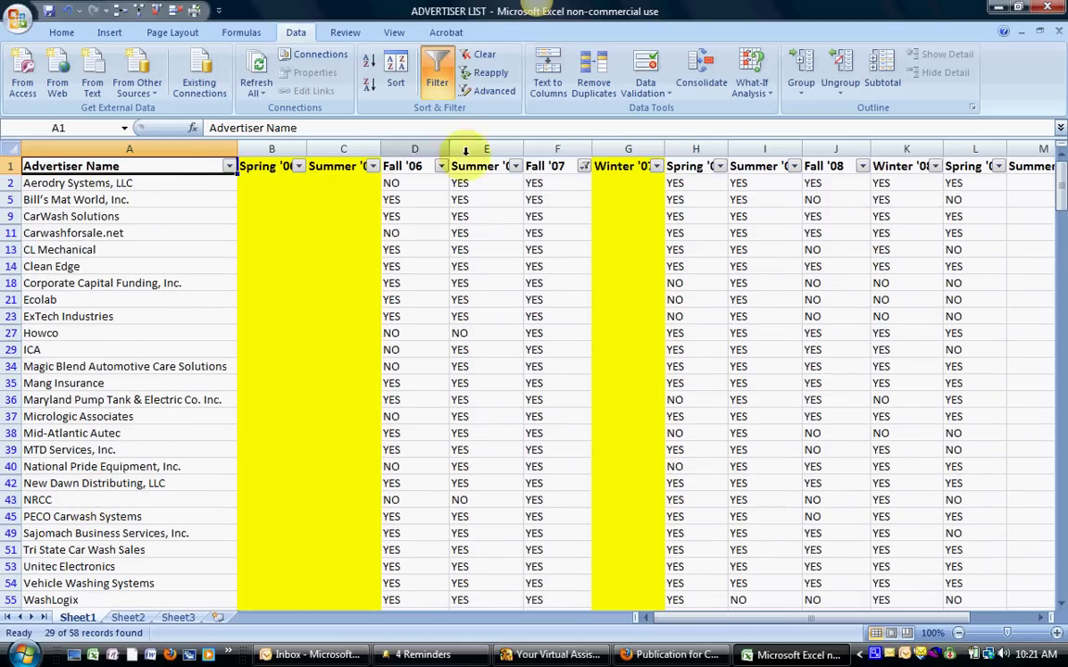
pyautogui.click(557, 182)
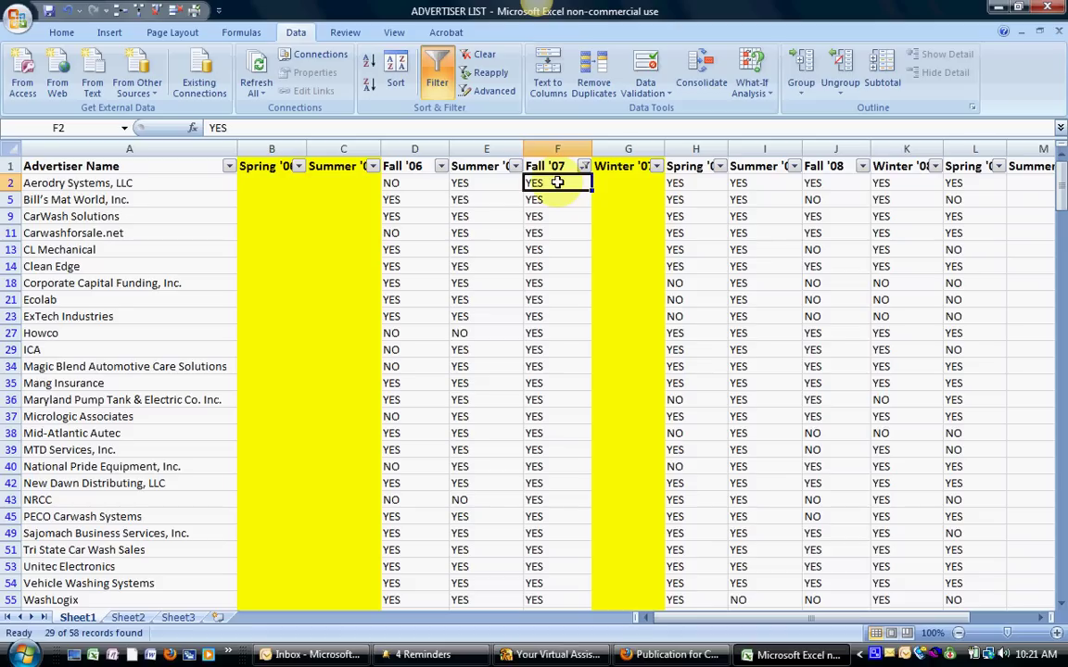
pyautogui.scroll(-4, 553, 326)
pyautogui.scroll(4, 563, 431)
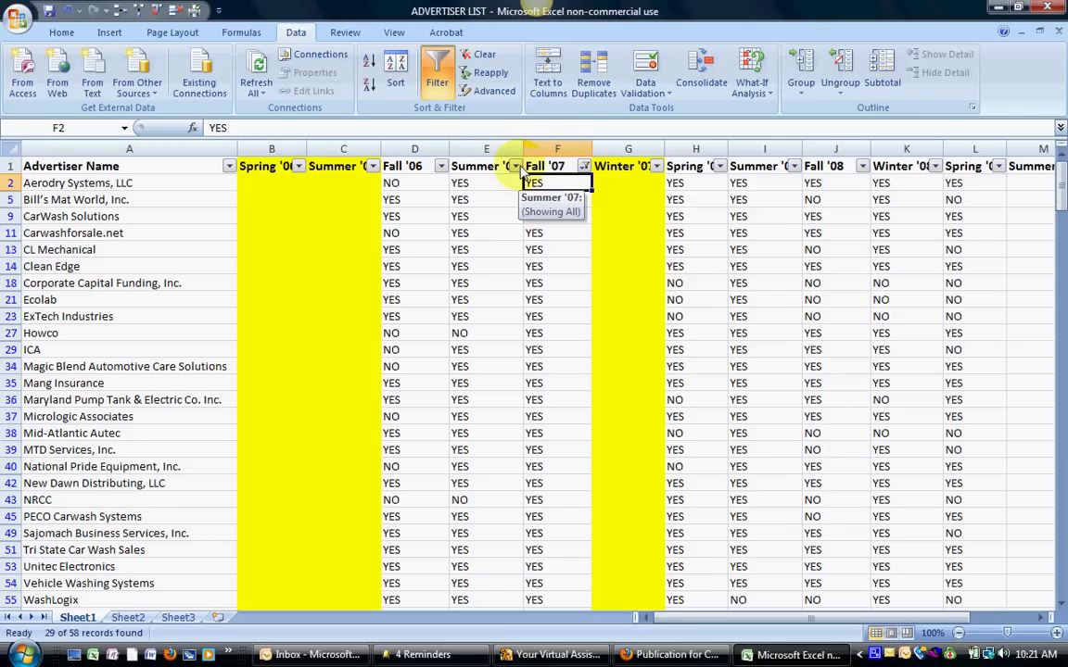
# Exclude NO from the Summer '07 filter and scroll through the 27 remaining records.
pyautogui.click(515, 167)
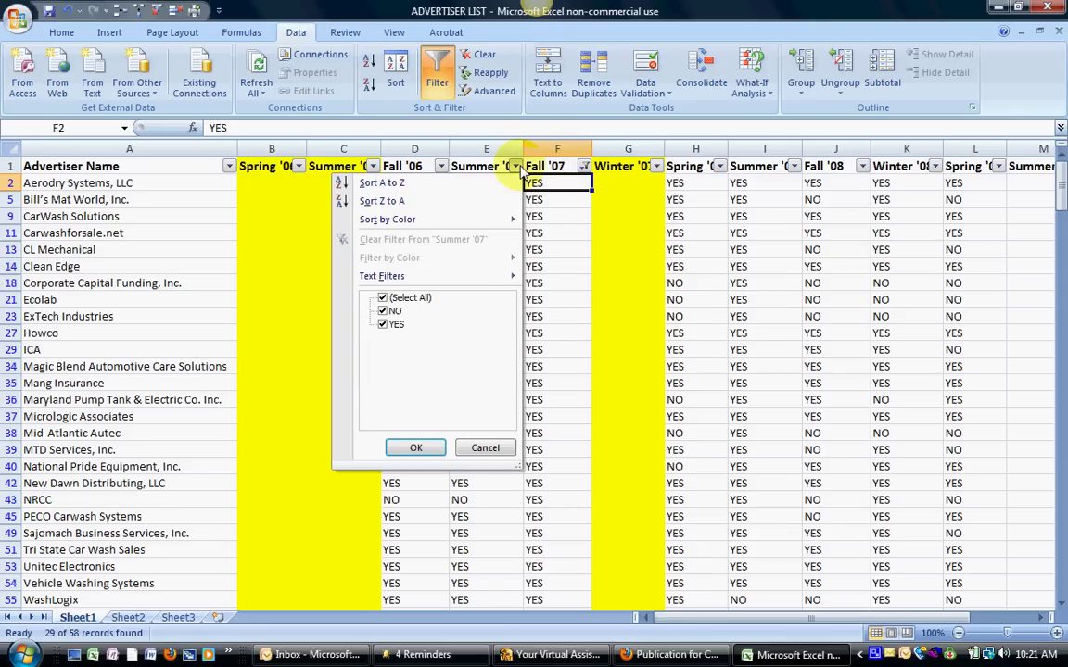
pyautogui.click(394, 313)
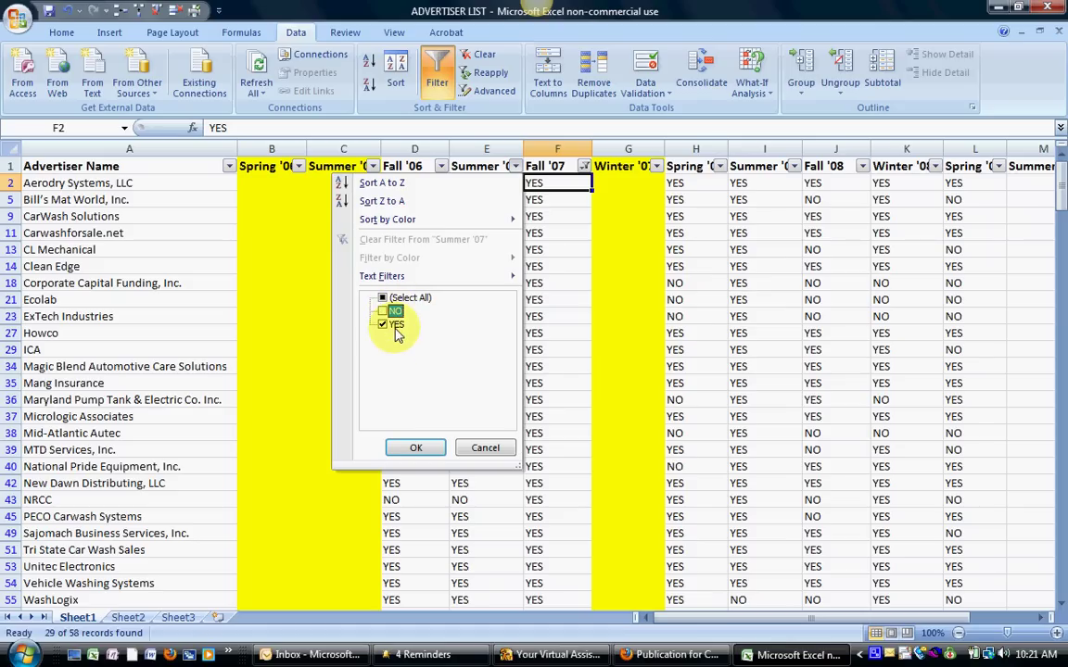
pyautogui.click(408, 450)
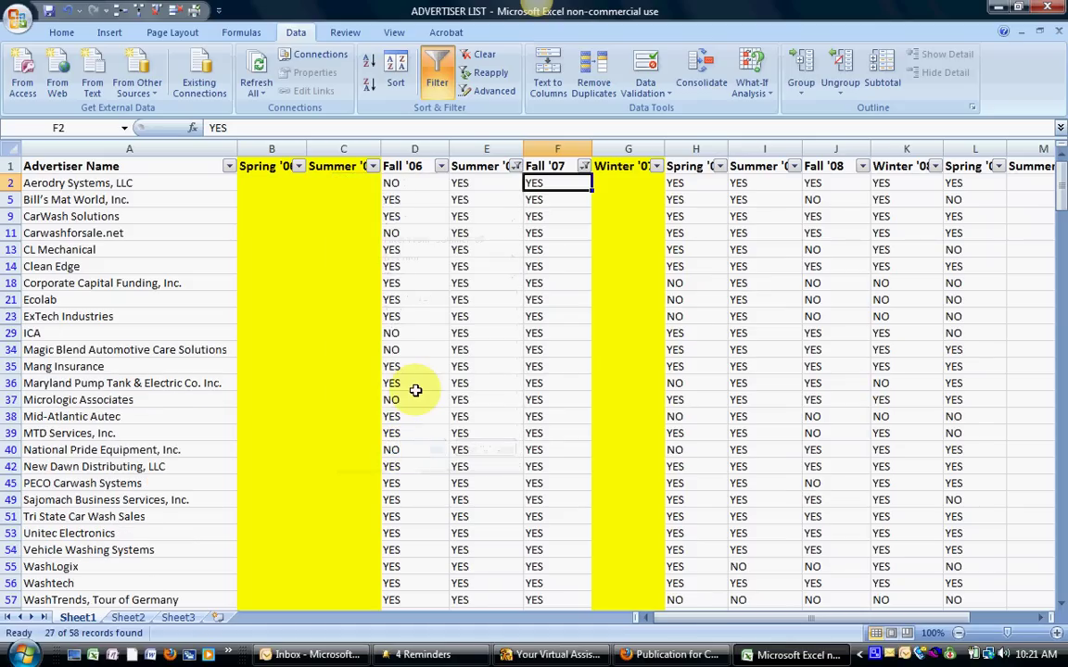
pyautogui.scroll(-3, 415, 389)
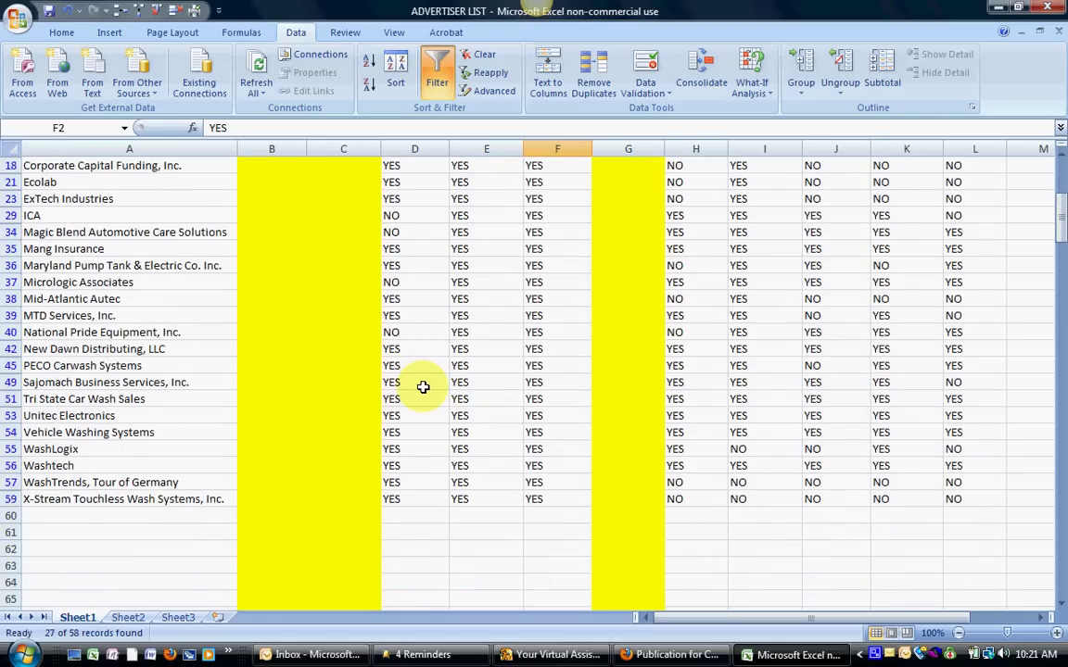
pyautogui.scroll(3, 422, 387)
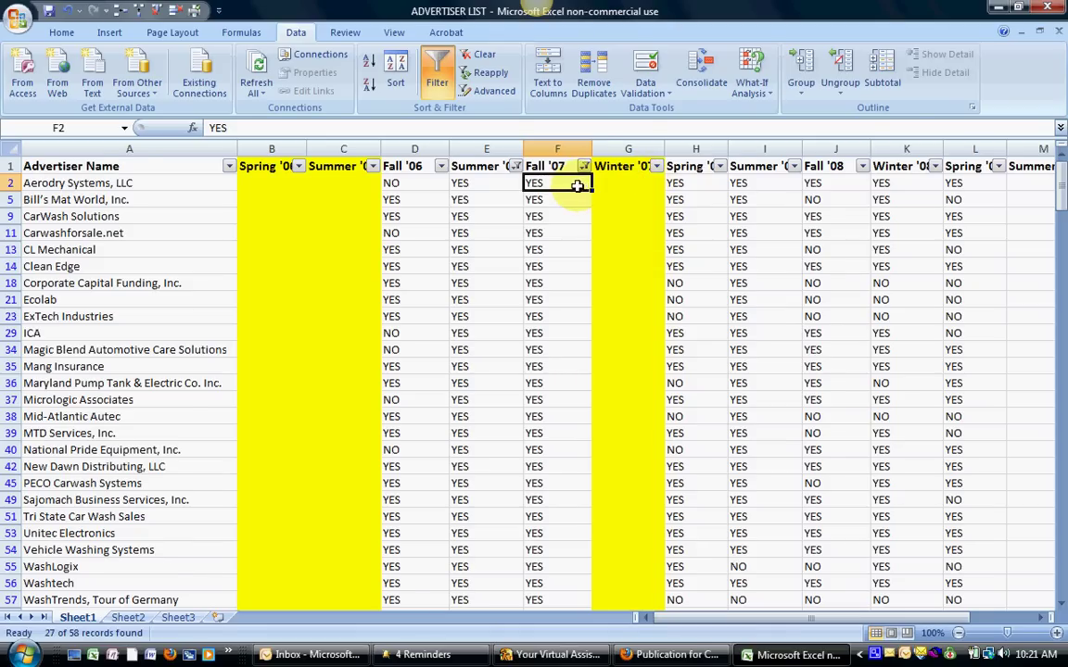
pyautogui.scroll(-3, 576, 185)
pyautogui.scroll(3, 576, 186)
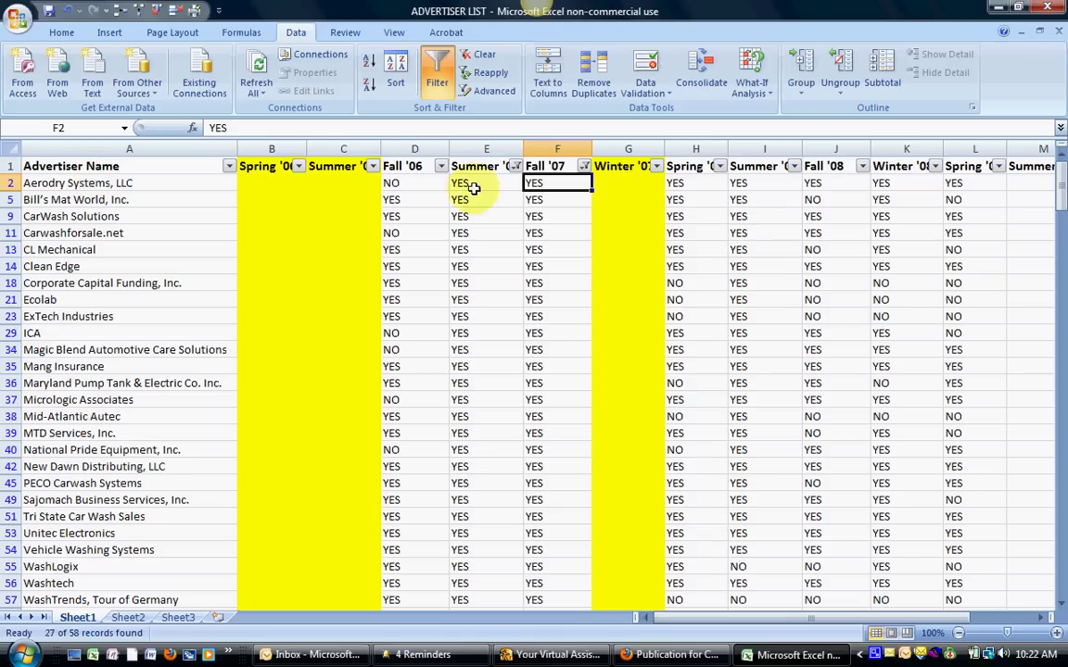
# Reset the Summer '07 and Fall '07 filters to (Select All), then return to the Advertiser Name heading.
pyautogui.click(515, 167)
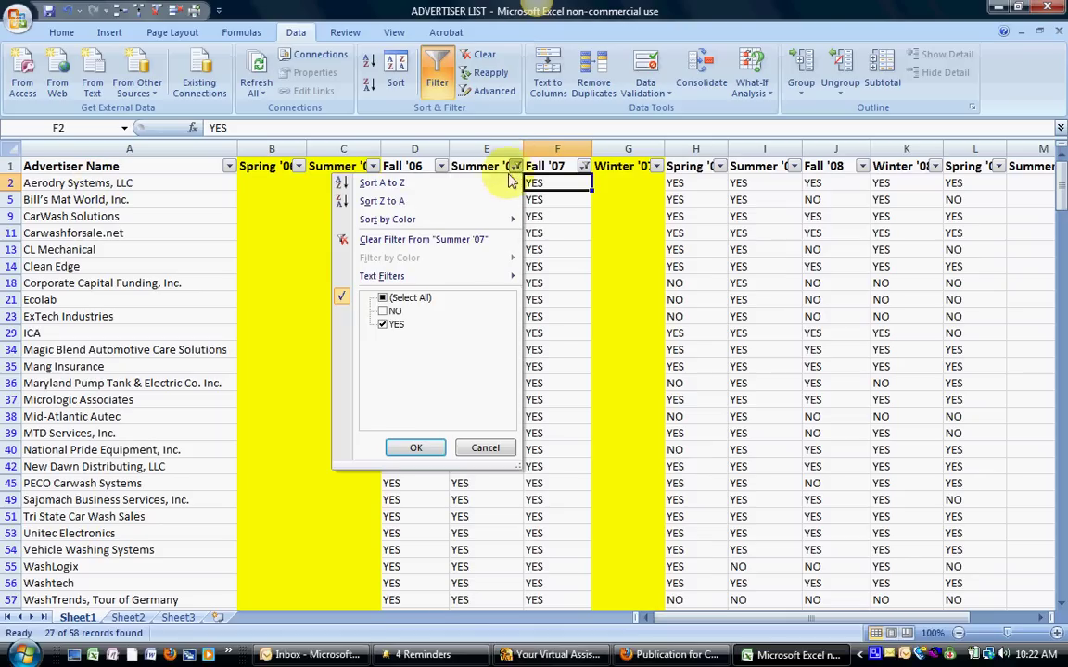
pyautogui.click(383, 297)
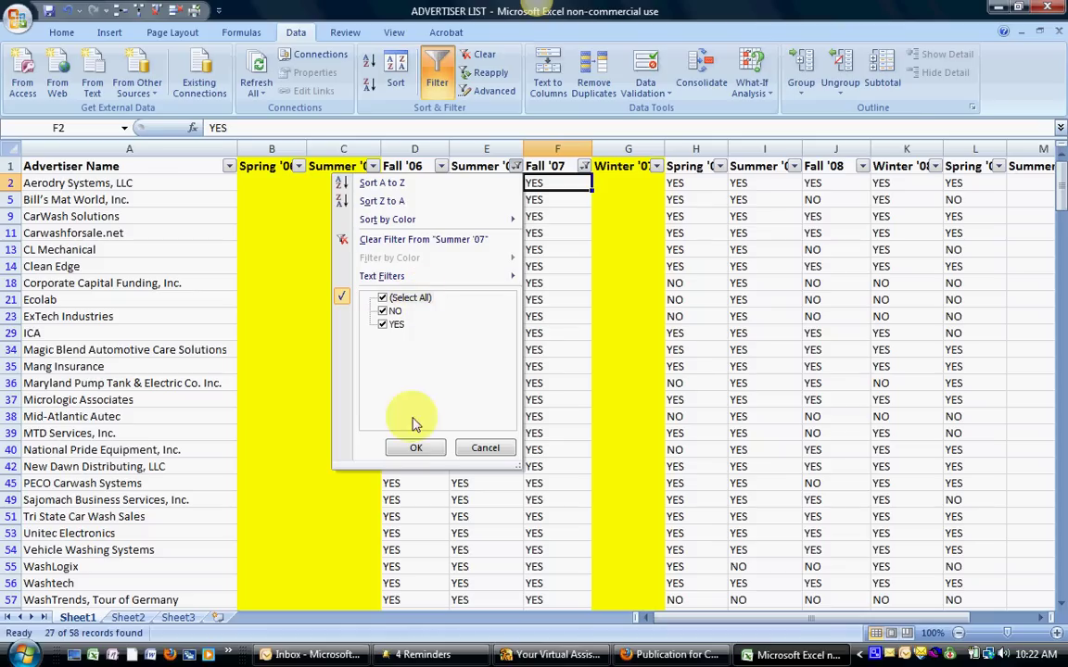
pyautogui.click(417, 448)
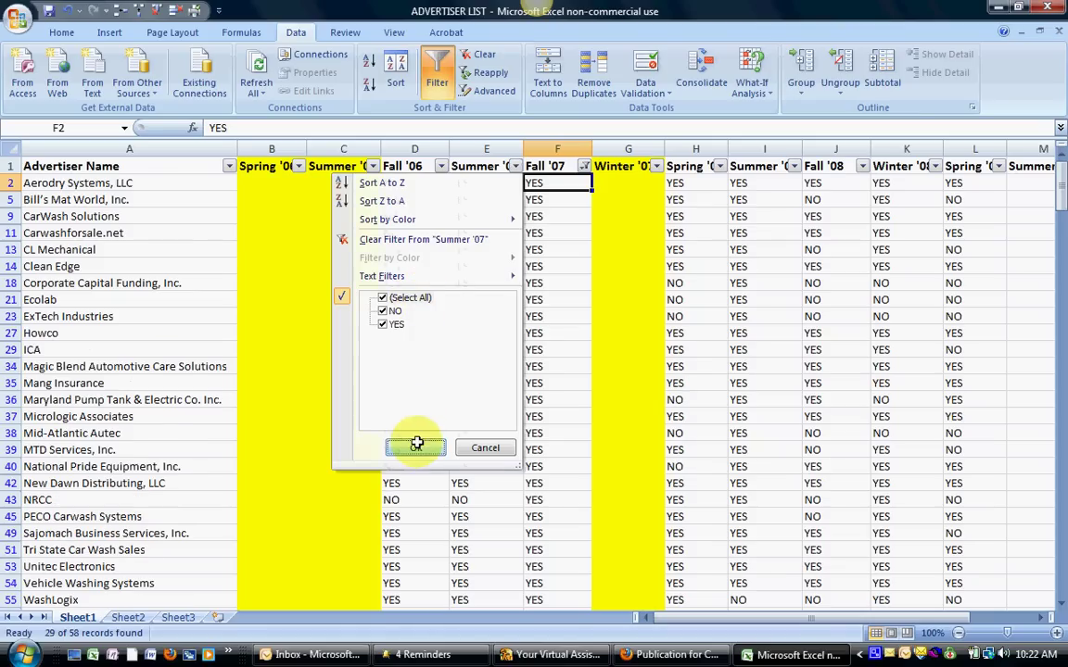
pyautogui.click(584, 166)
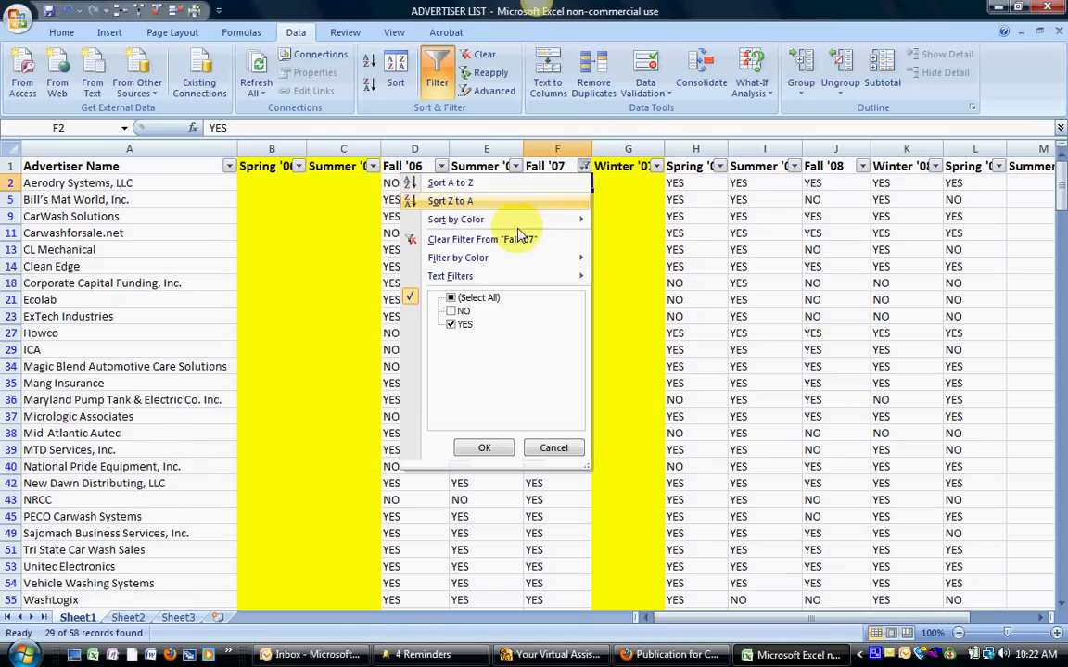
pyautogui.click(483, 448)
pyautogui.click(41, 188)
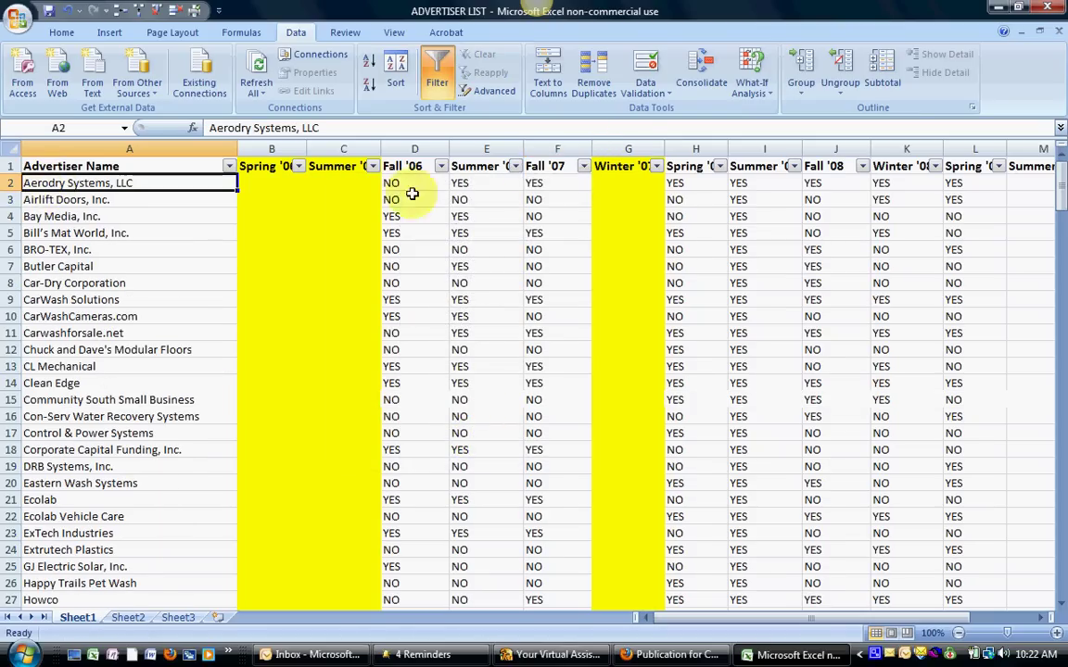
pyautogui.click(162, 166)
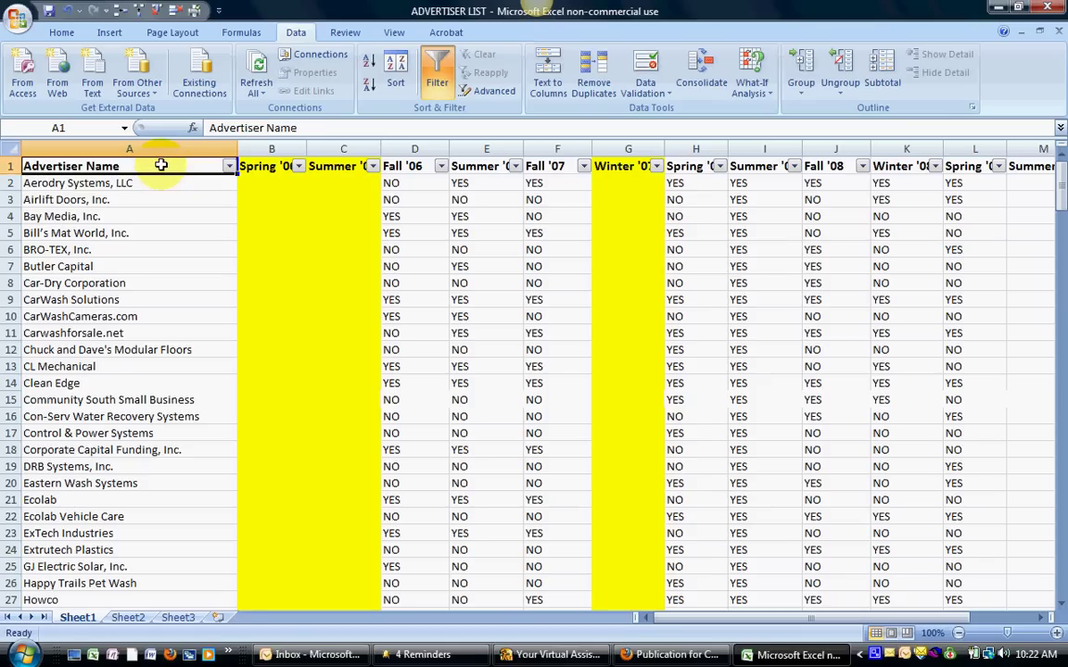